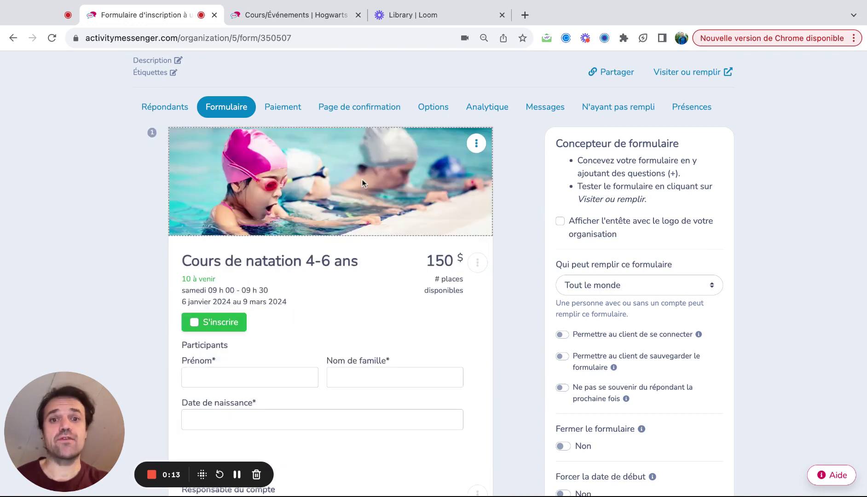
# Step: Open the public version of the form, select enrolment in Cours de natation 4-6 ans and look through the questions down to the electronic signature
pyautogui.click(681, 74)
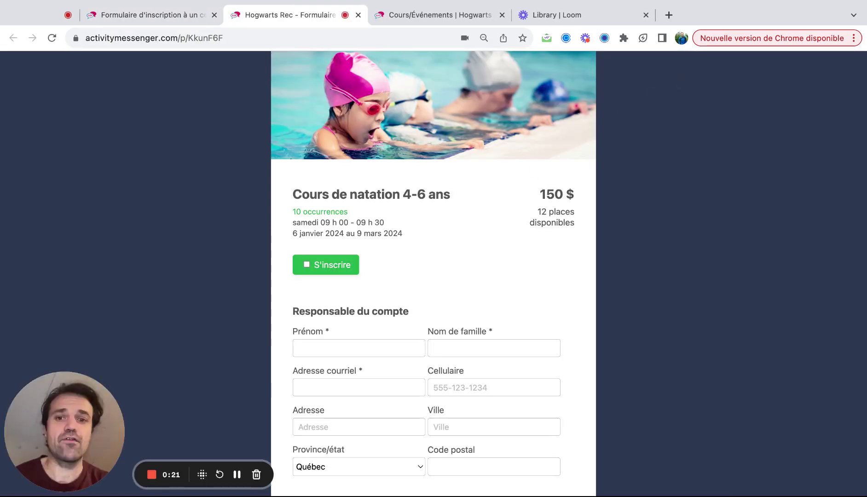
pyautogui.scroll(-3, 352, 211)
pyautogui.click(341, 202)
pyautogui.scroll(-5, 354, 267)
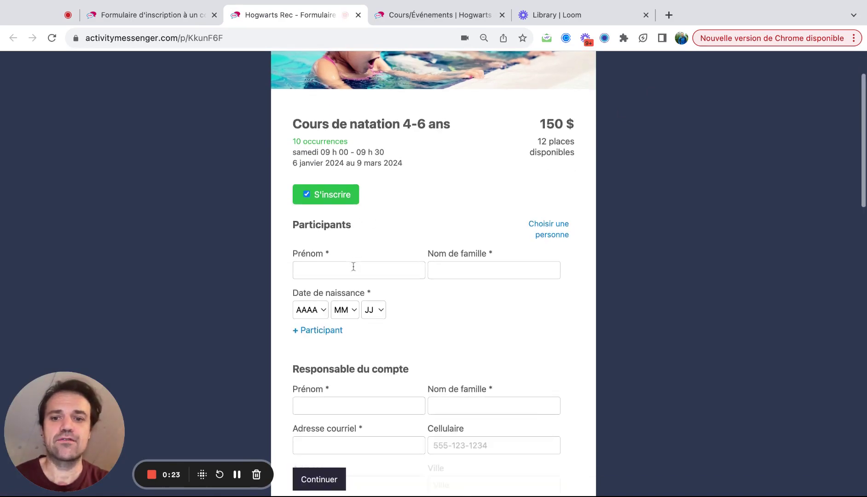
pyautogui.scroll(-15, 353, 266)
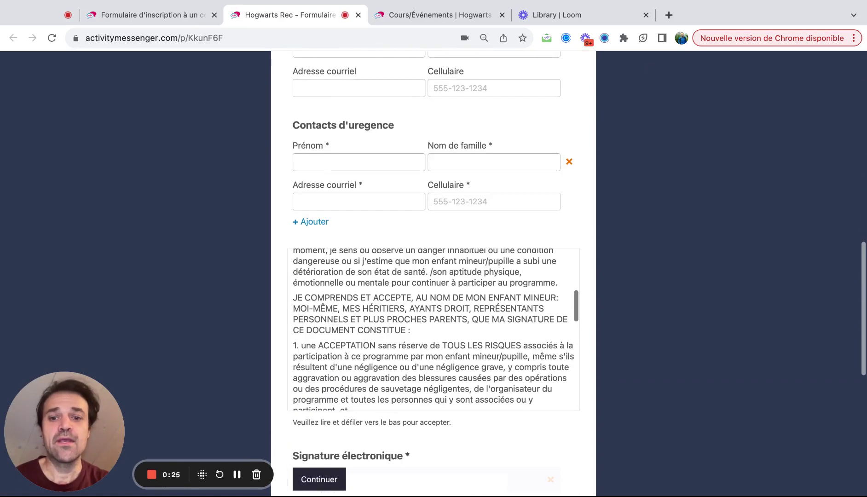
# Step: Return to the form editor and review the field settings of the Responsable du compte block without changing them
pyautogui.click(161, 16)
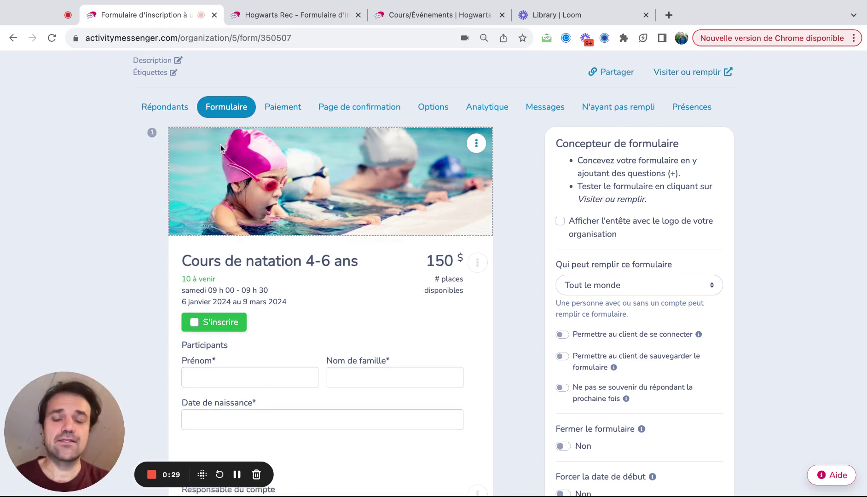
pyautogui.scroll(-4, 280, 251)
pyautogui.scroll(1, 280, 251)
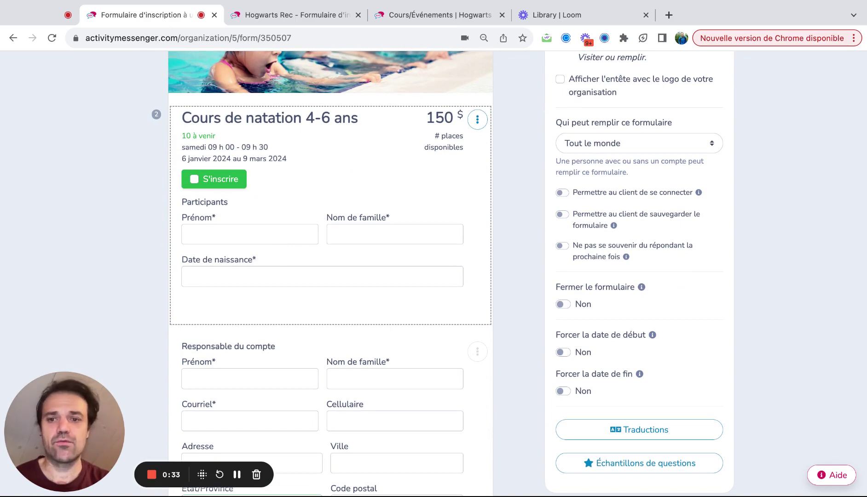
pyautogui.scroll(-3, 308, 304)
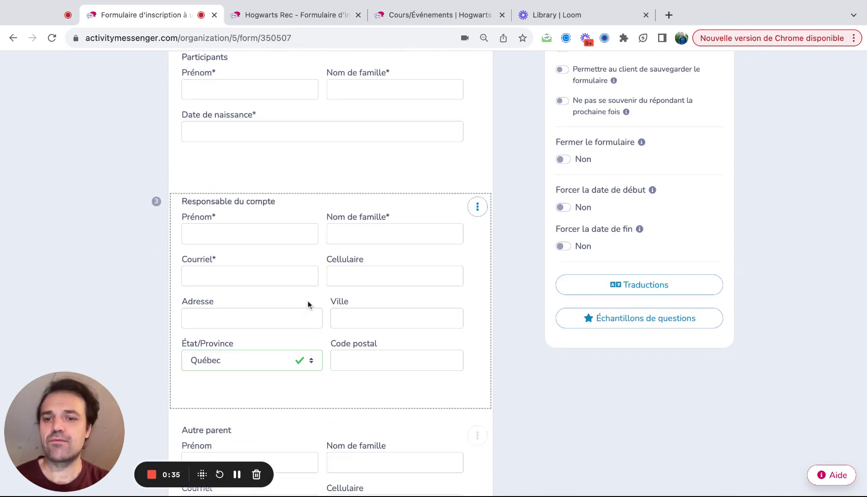
pyautogui.click(477, 206)
pyautogui.click(485, 233)
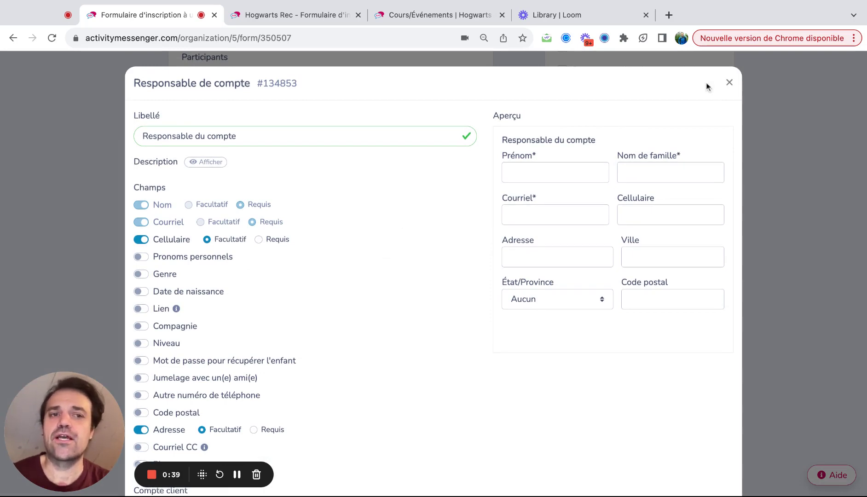
pyautogui.click(729, 84)
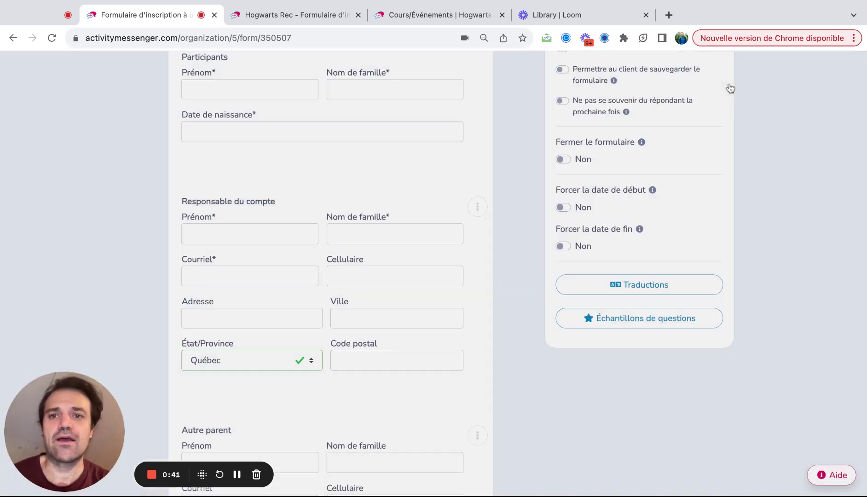
# Step: Examine the block types that can be added at the end of the form, including the Date/Heure and Contenu categories
pyautogui.scroll(-7, 449, 232)
pyautogui.scroll(-7, 451, 234)
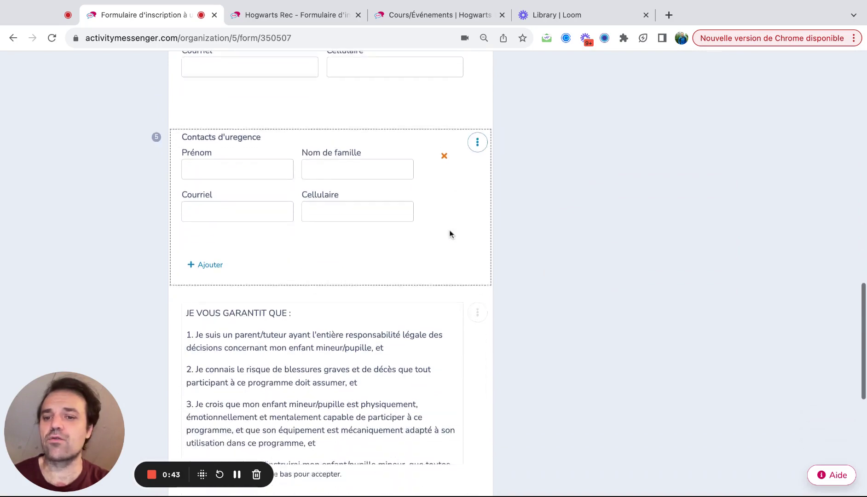
pyautogui.scroll(-10, 369, 156)
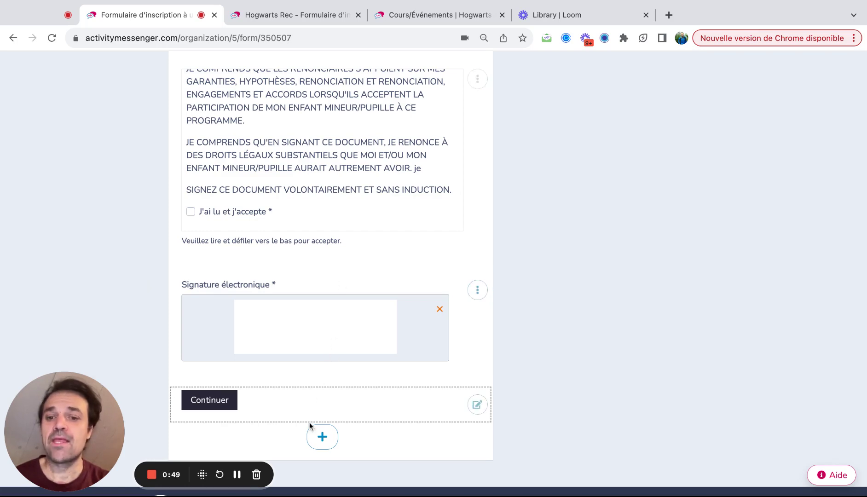
pyautogui.click(322, 437)
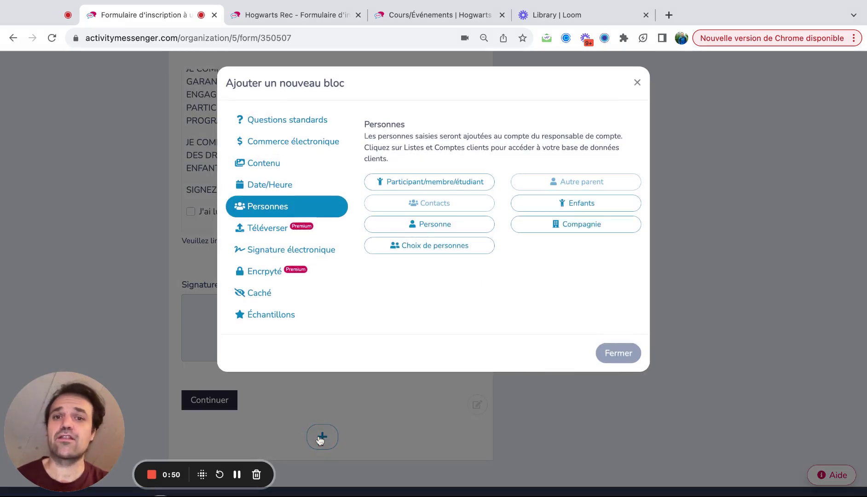
pyautogui.click(281, 184)
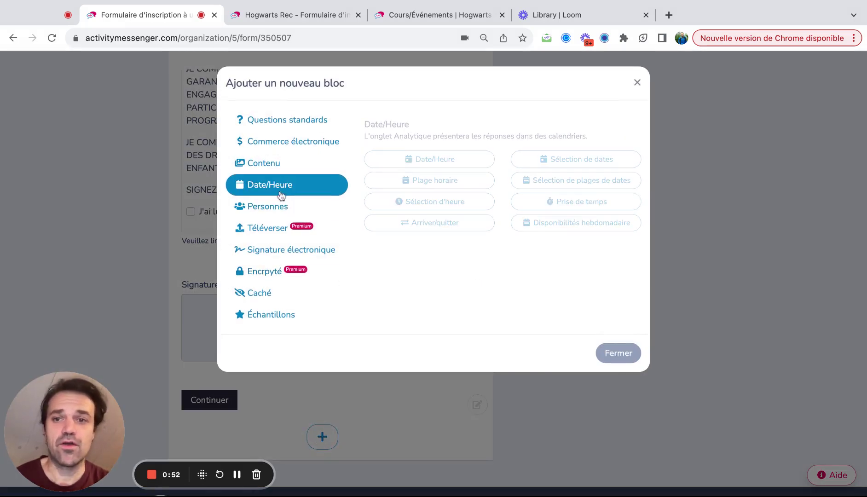
pyautogui.click(278, 167)
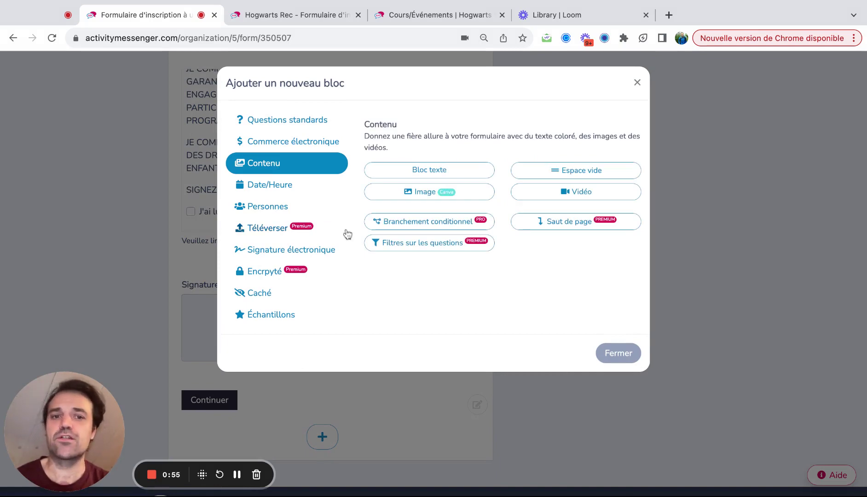
pyautogui.click(635, 89)
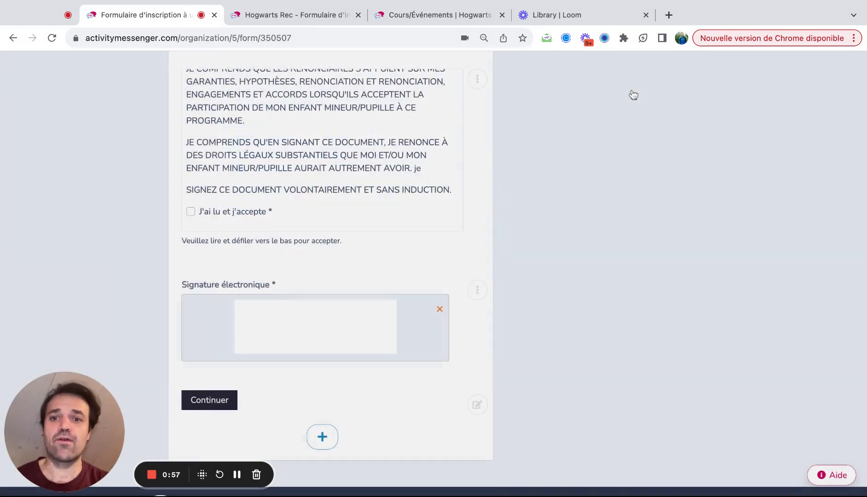
# Step: Open the Cours de natation 4-6 ans course from its form block for modification and review its general information and location settings
pyautogui.scroll(20, 633, 95)
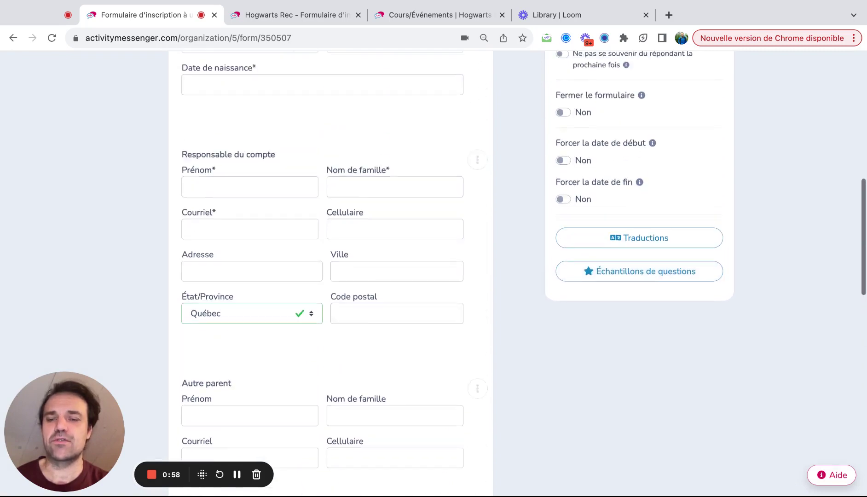
pyautogui.scroll(4, 633, 95)
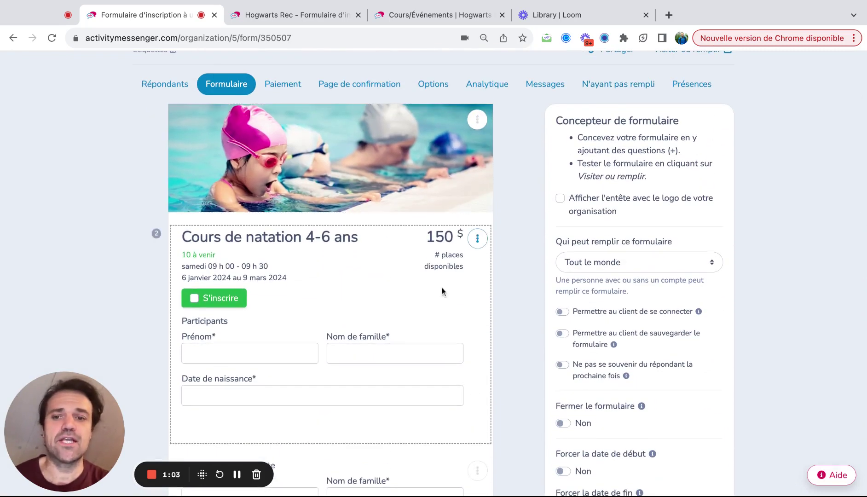
pyautogui.click(480, 245)
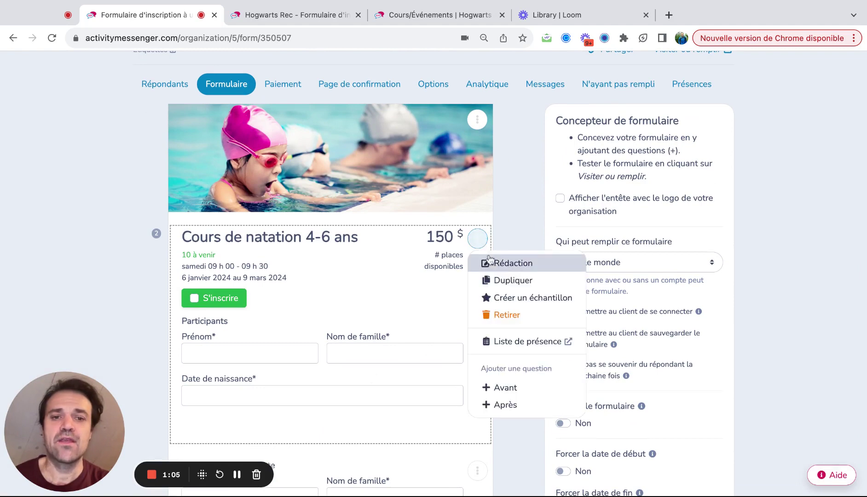
pyautogui.click(493, 263)
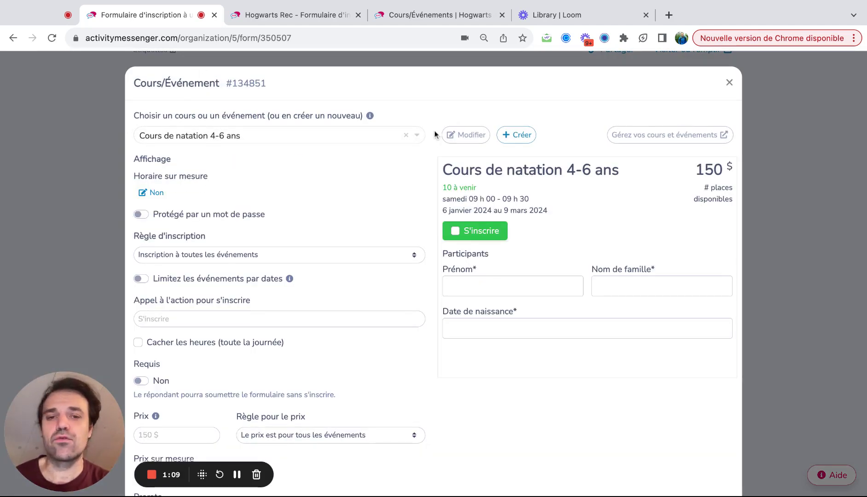
pyautogui.click(461, 135)
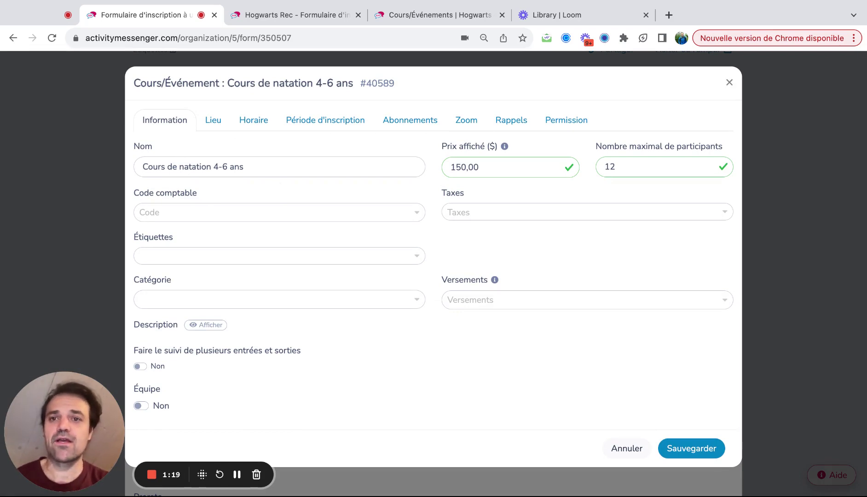
pyautogui.click(209, 125)
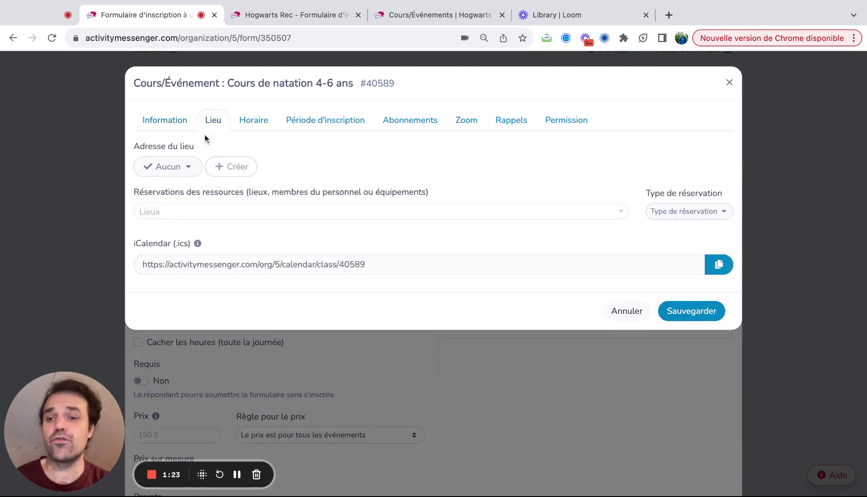
# Step: Set the duration of all sessions in the course schedule to 0h 45m
pyautogui.click(252, 121)
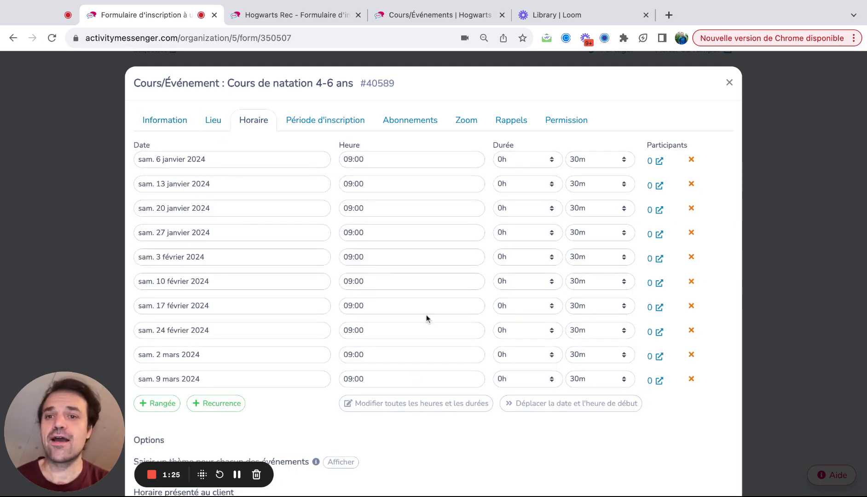
pyautogui.click(412, 405)
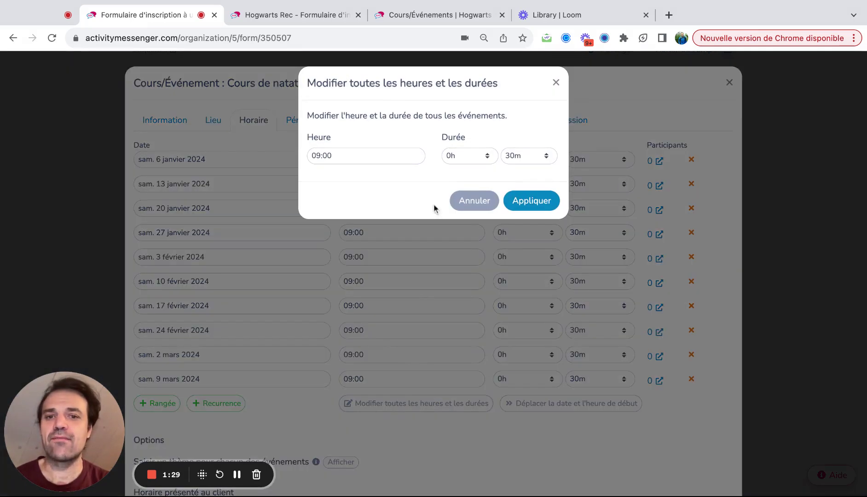
pyautogui.click(512, 161)
pyautogui.click(512, 166)
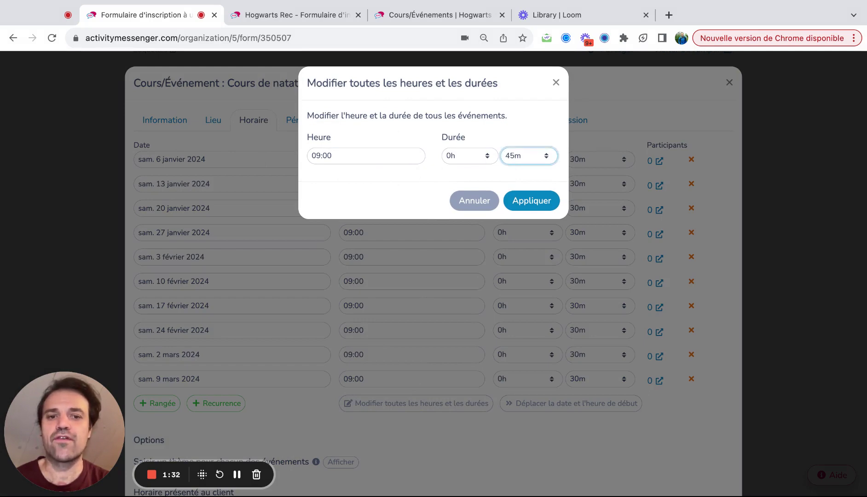
pyautogui.click(548, 202)
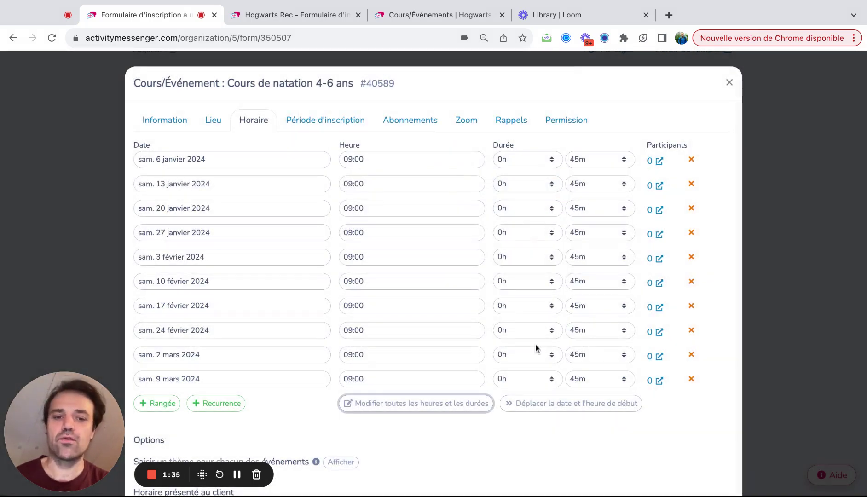
# Step: Try shifting the whole schedule so that the first session starts on 13 janvier 2024, and discard the change
pyautogui.click(526, 407)
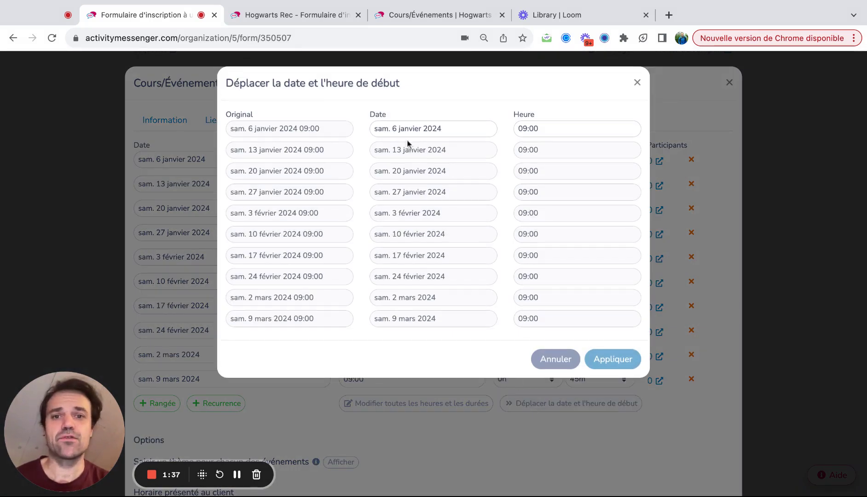
pyautogui.click(393, 130)
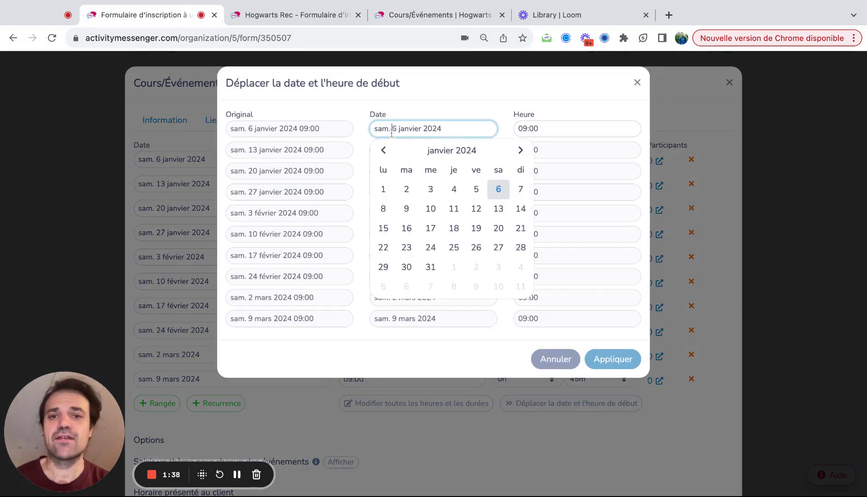
pyautogui.click(499, 211)
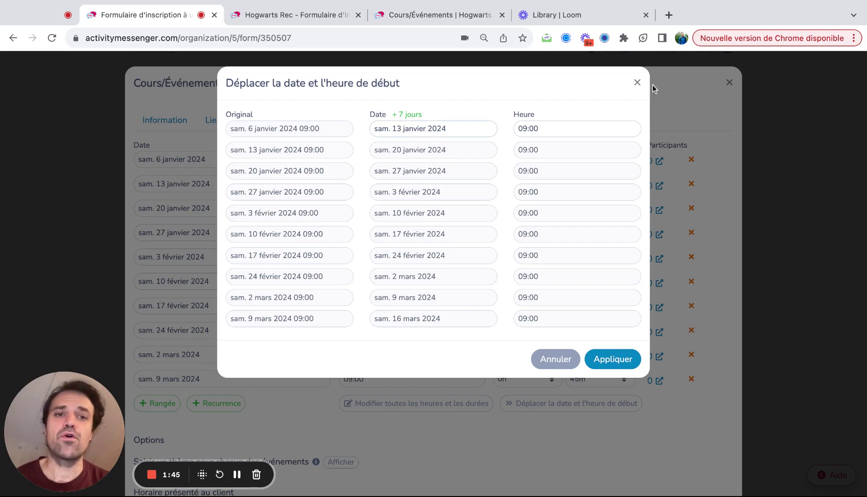
pyautogui.click(637, 82)
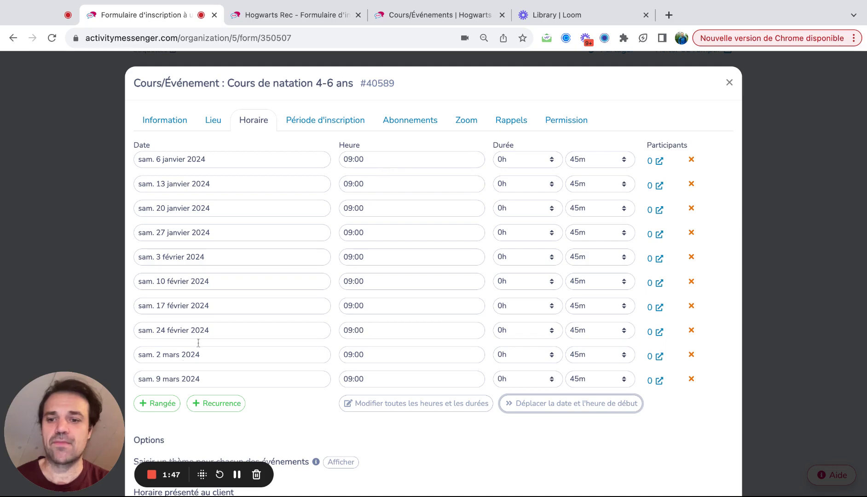
# Step: Try adding one extra session row and a 10-week lundi recurrence to the course schedule, discarding both additions
pyautogui.click(160, 403)
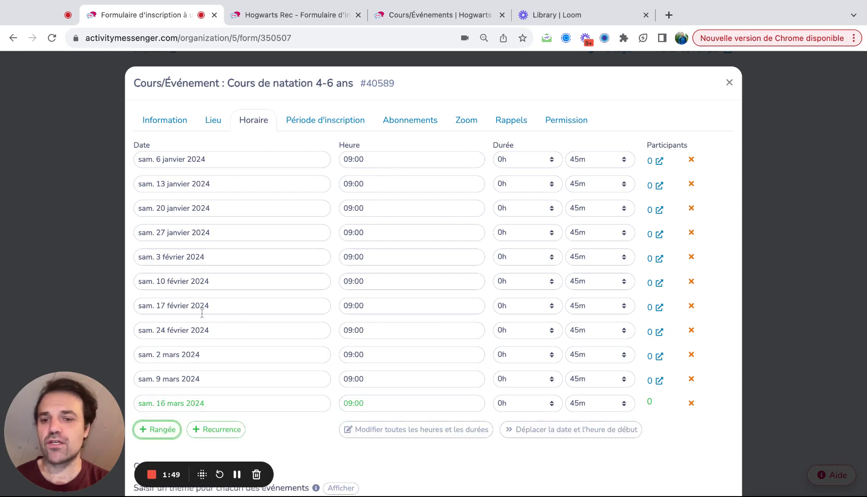
pyautogui.scroll(-2, 268, 384)
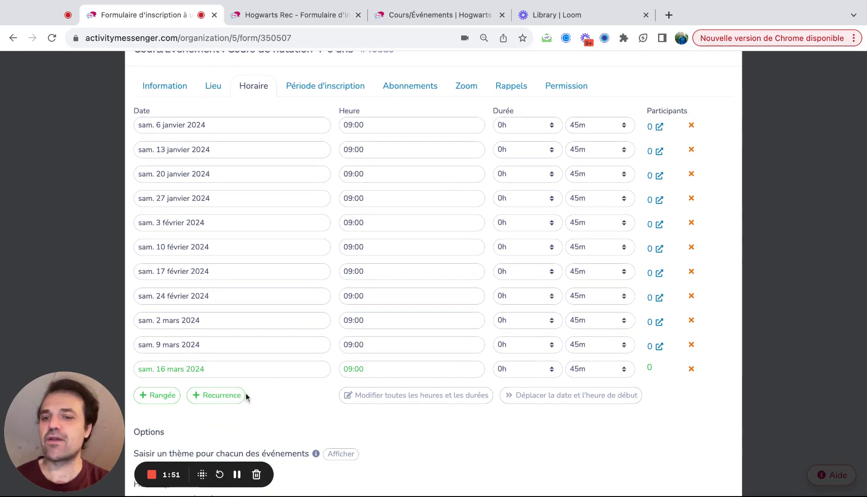
pyautogui.click(228, 400)
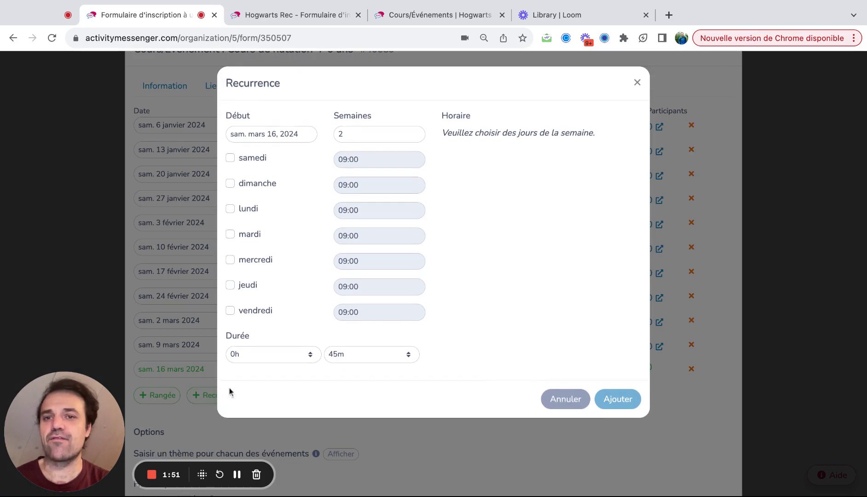
pyautogui.click(231, 210)
pyautogui.doubleClick(352, 133)
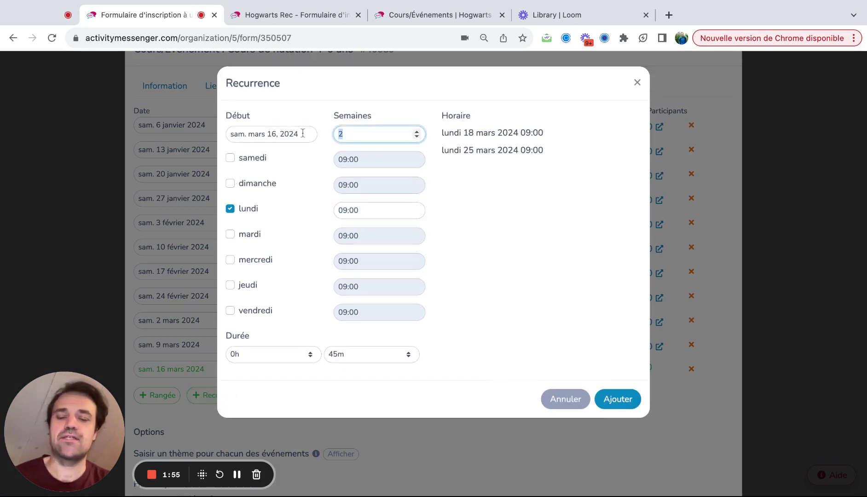
pyautogui.write('10')
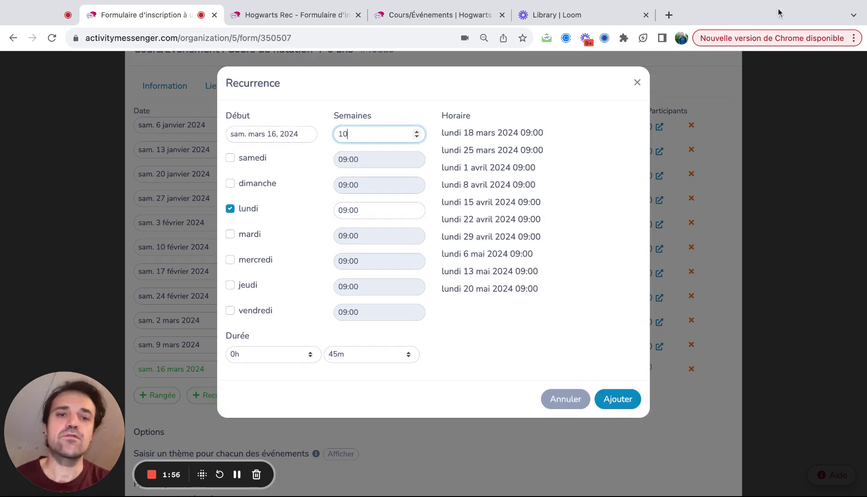
pyautogui.click(637, 82)
pyautogui.click(691, 369)
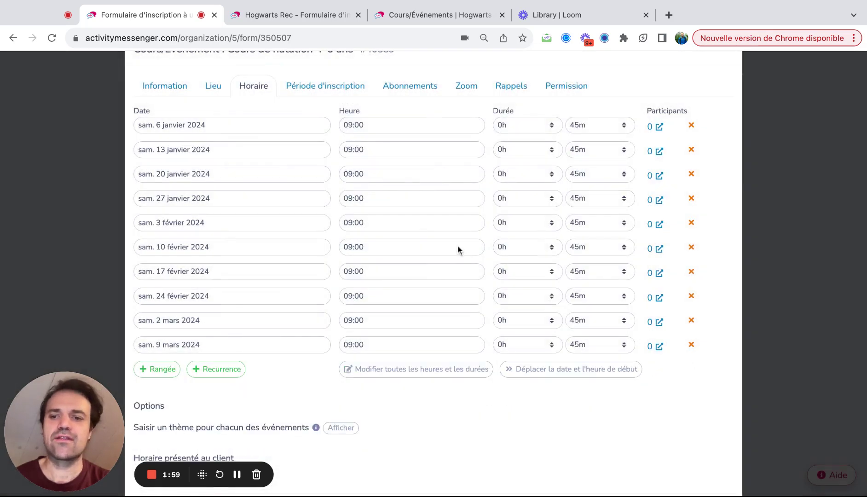
pyautogui.scroll(2, 459, 250)
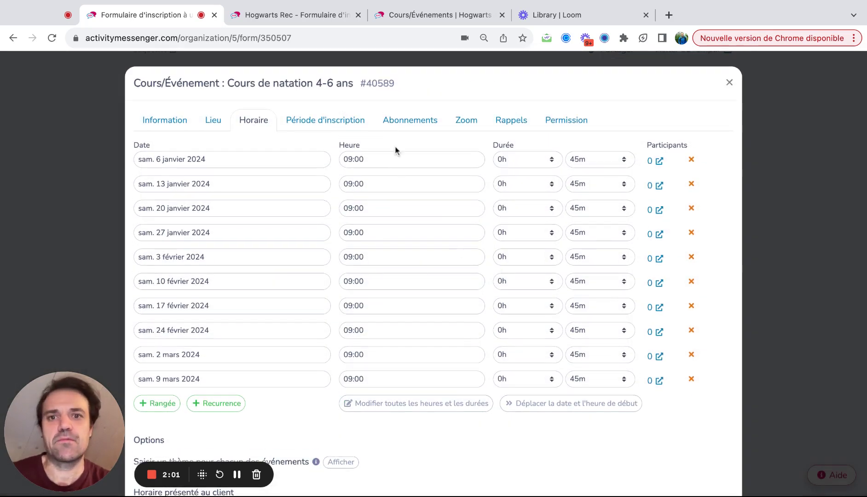
# Step: Review the course's registration period, subscription and reminder settings, and close the course editor without saving
pyautogui.click(334, 124)
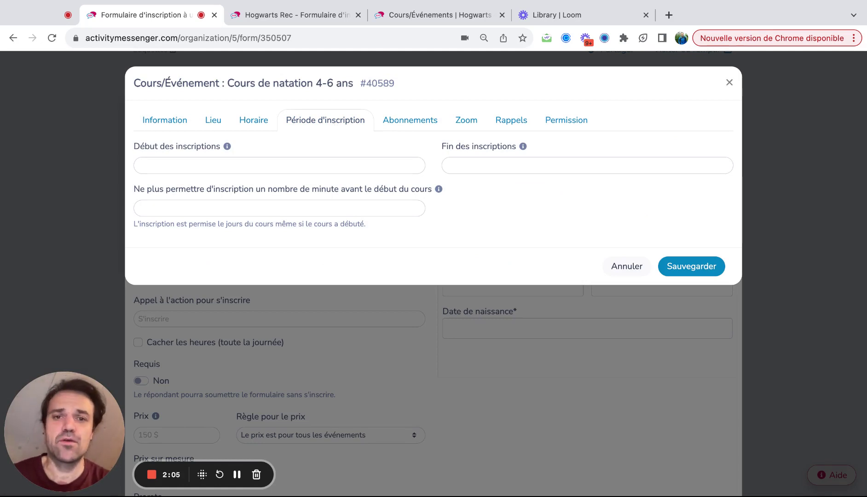
pyautogui.click(400, 125)
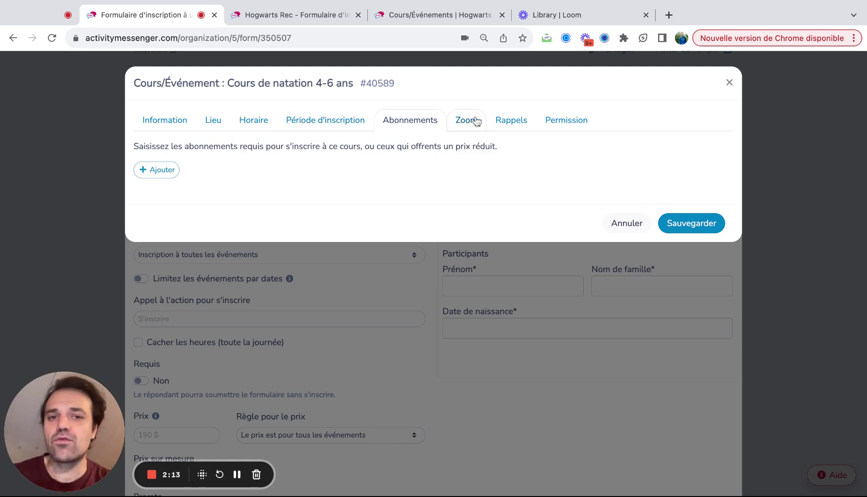
pyautogui.click(512, 120)
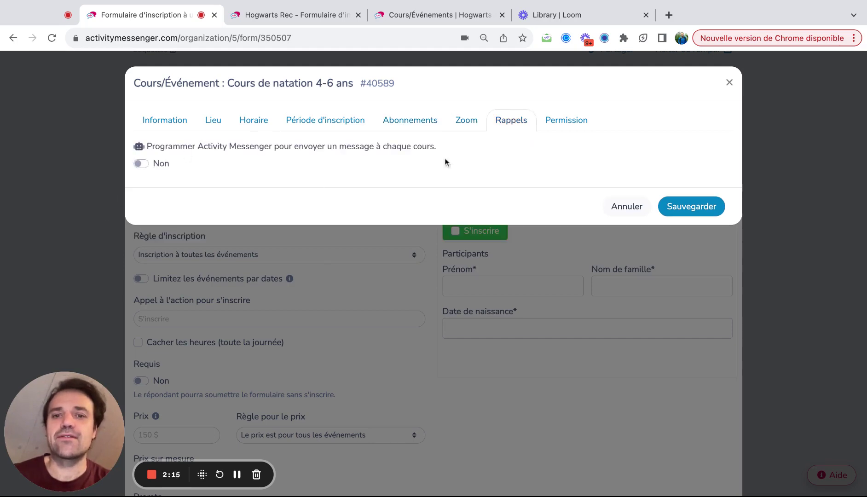
pyautogui.click(729, 83)
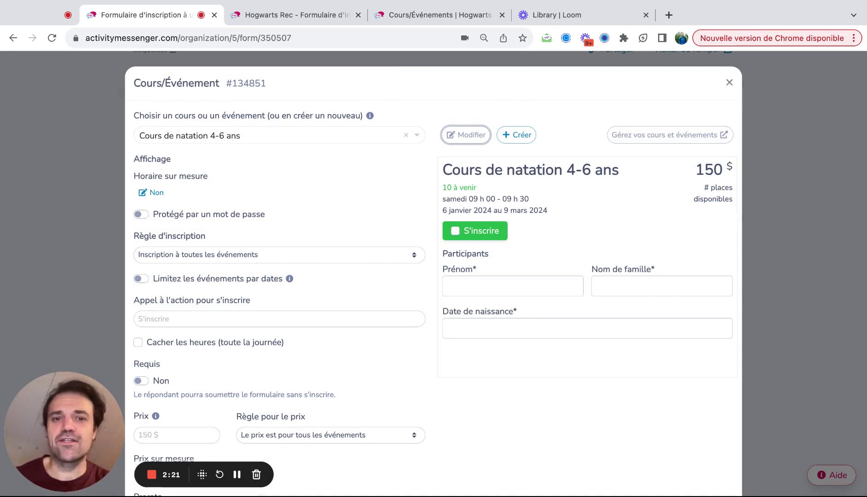
# Step: Review the remaining display, pricing and participant options of the course block, and save the block
pyautogui.scroll(-5, 553, 291)
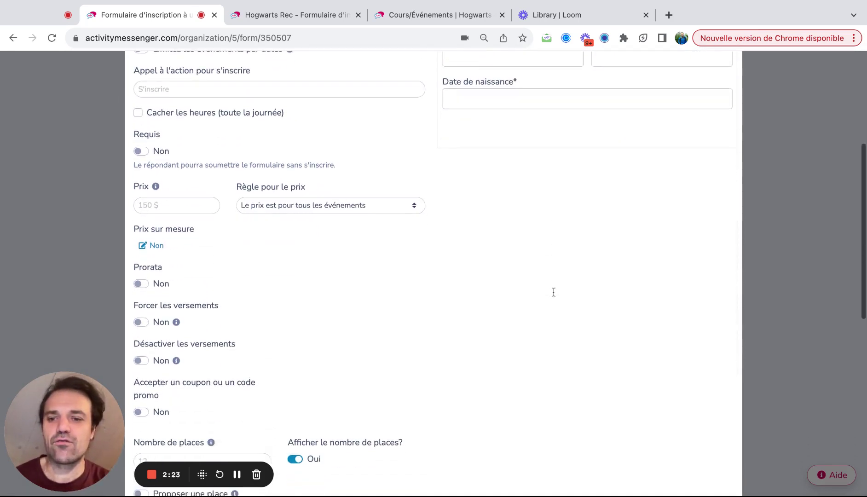
pyautogui.scroll(-8, 633, 387)
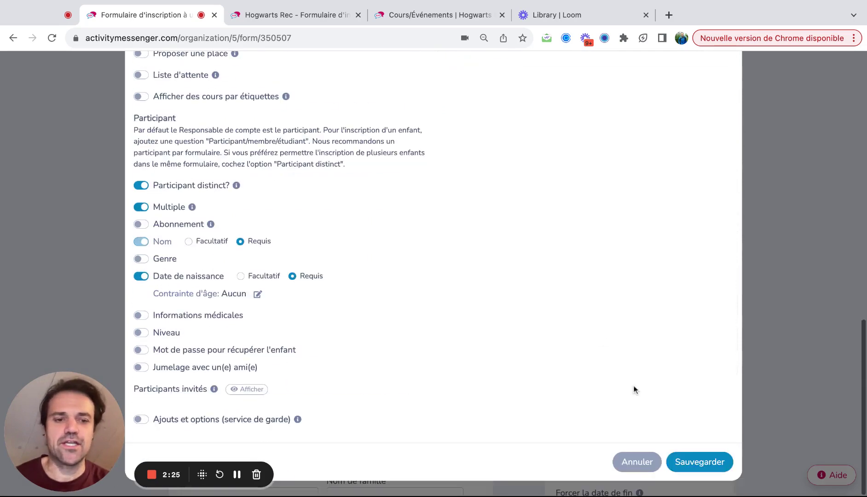
pyautogui.click(691, 464)
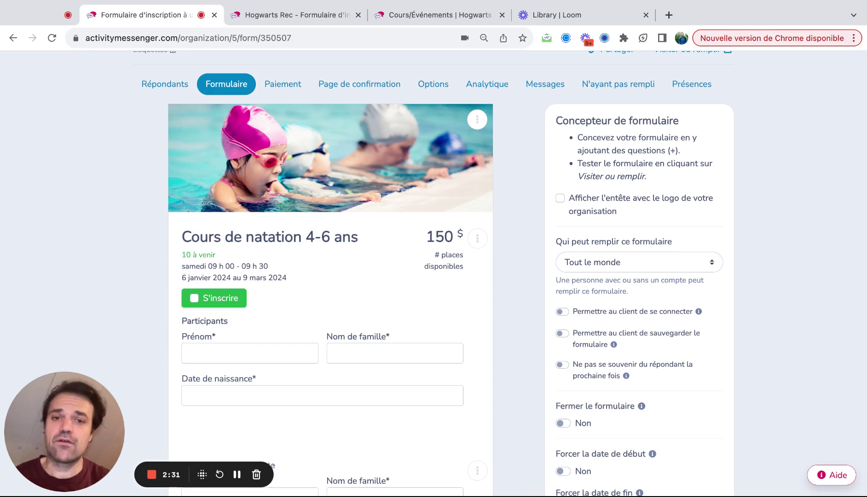
# Step: Duplicate the Cours de natation 4-6 ans block and assign the other course of the same name, held samedi 10 h 00 - 10 h 30
pyautogui.click(477, 238)
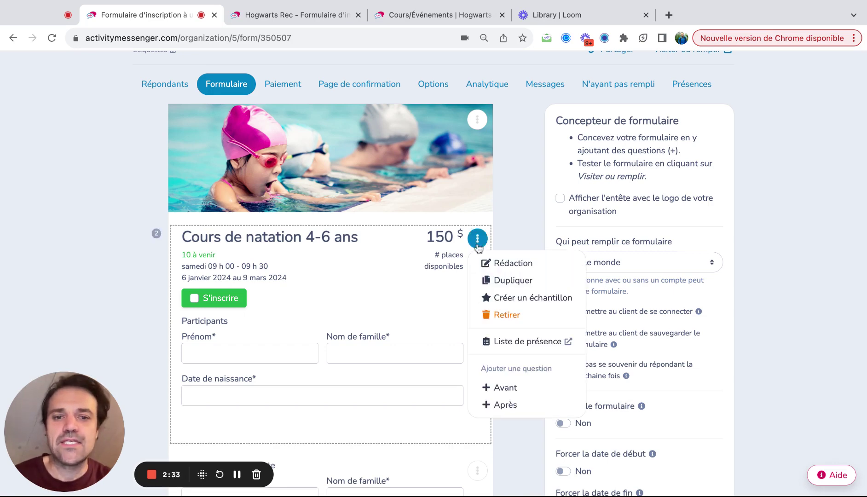
pyautogui.click(489, 281)
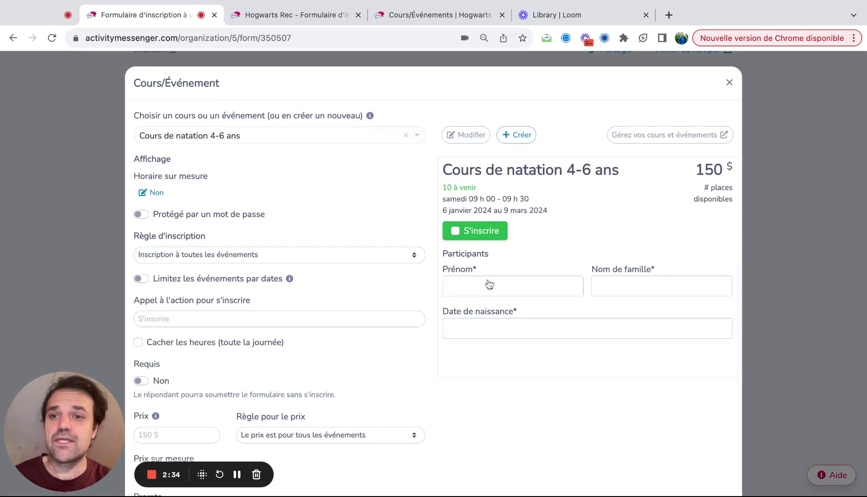
pyautogui.click(279, 136)
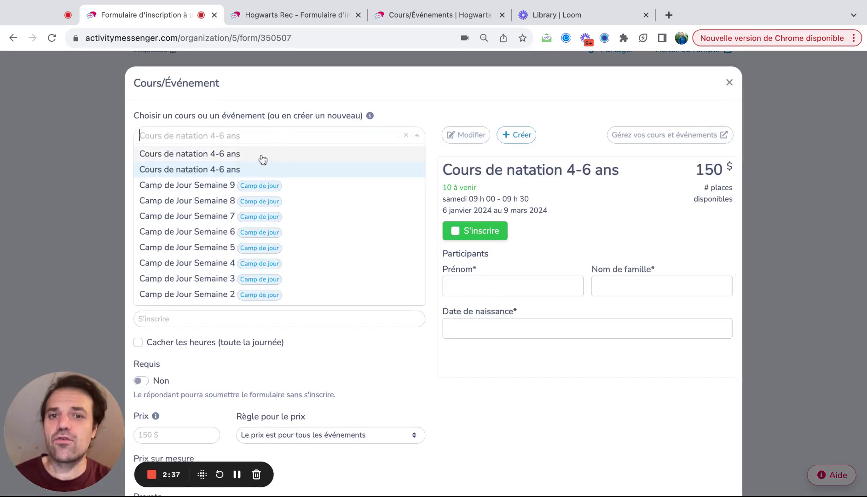
pyautogui.click(260, 156)
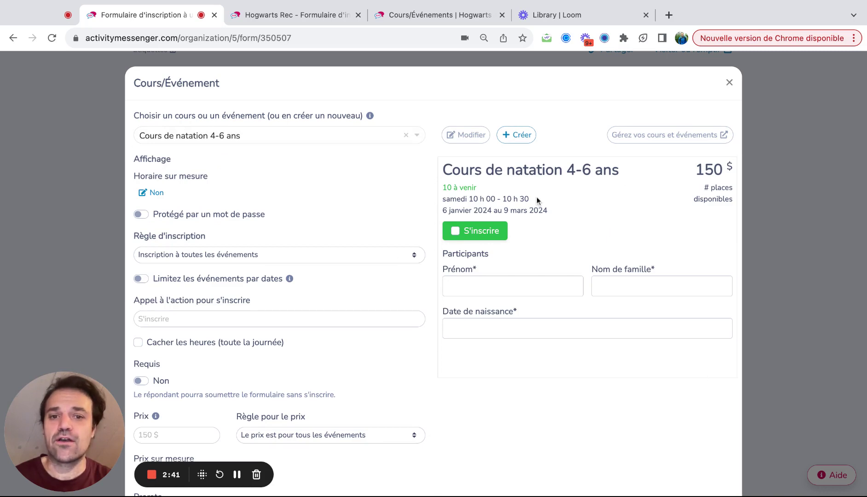
# Step: Open the newly selected course for modification, check its schedule, and close it without saving
pyautogui.click(466, 135)
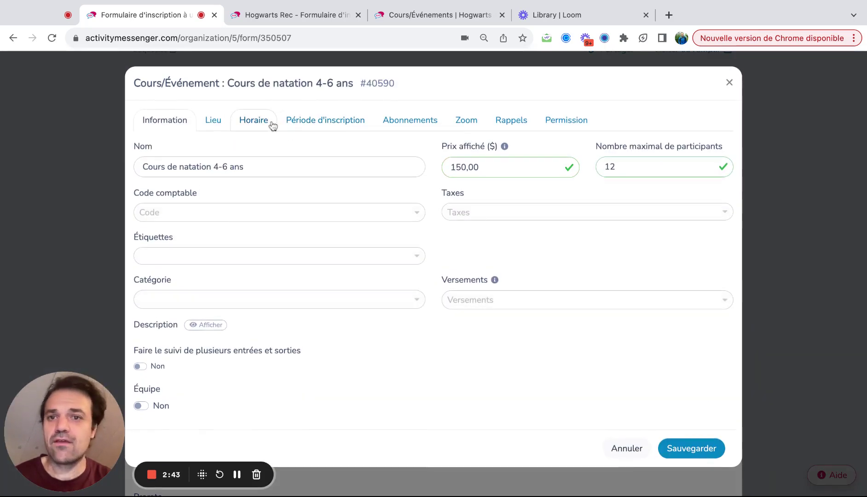
pyautogui.click(254, 121)
pyautogui.click(729, 83)
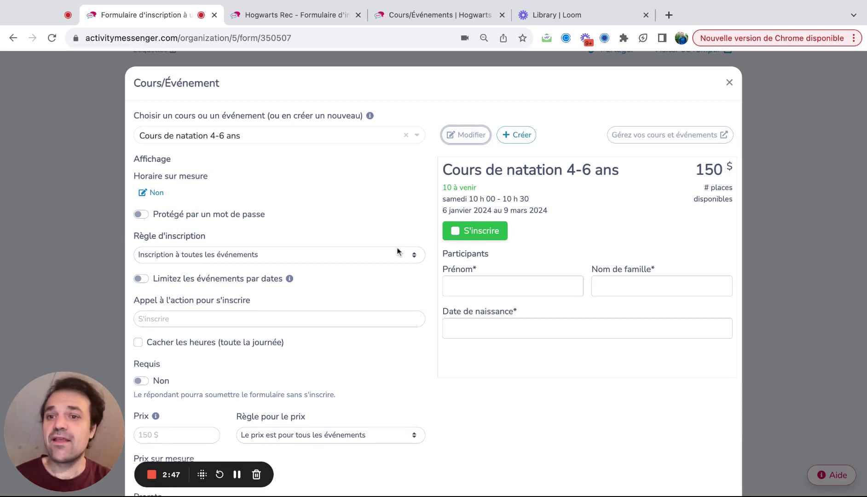
# Step: Enable prorata pricing for the duplicated course block
pyautogui.scroll(-3, 398, 252)
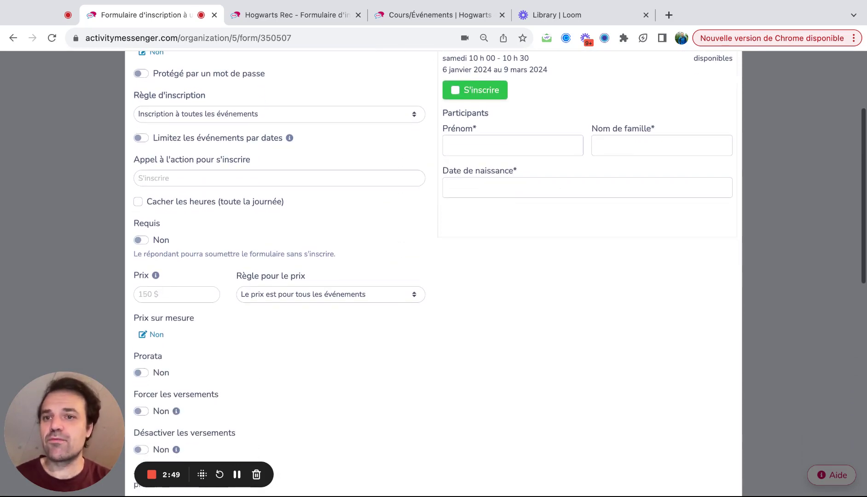
pyautogui.scroll(-2, 398, 266)
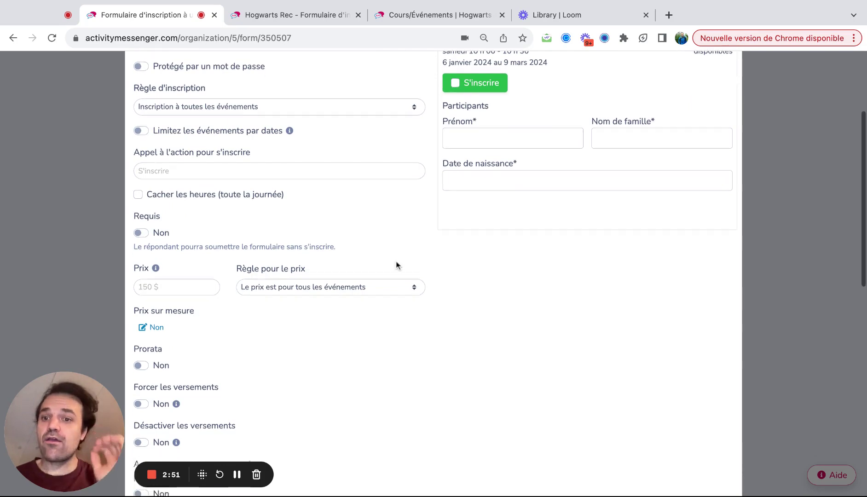
pyautogui.click(141, 265)
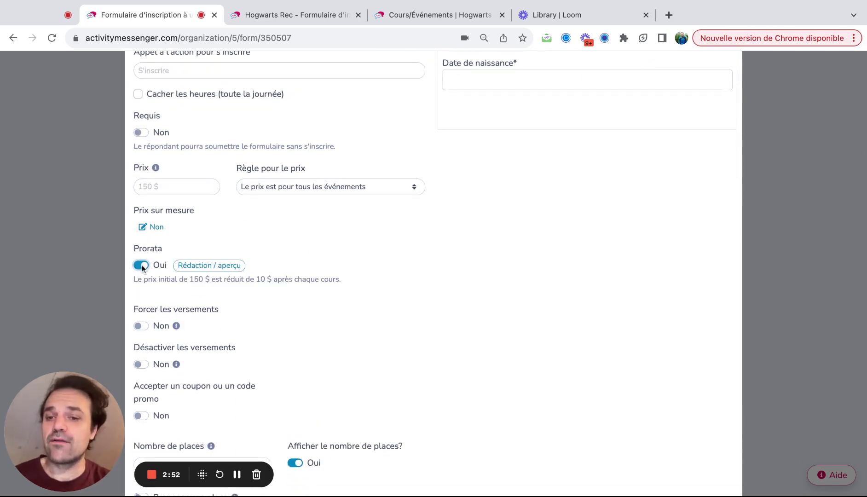
# Step: Try setting the prorata reduction to 15 $ per course, and discard the change
pyautogui.click(210, 265)
pyautogui.moveTo(339, 190); pyautogui.dragTo(309, 193)
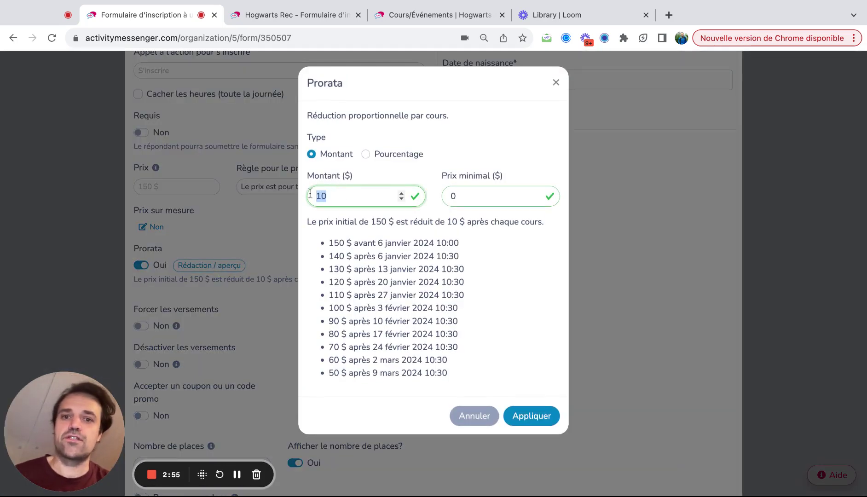
pyautogui.write('15')
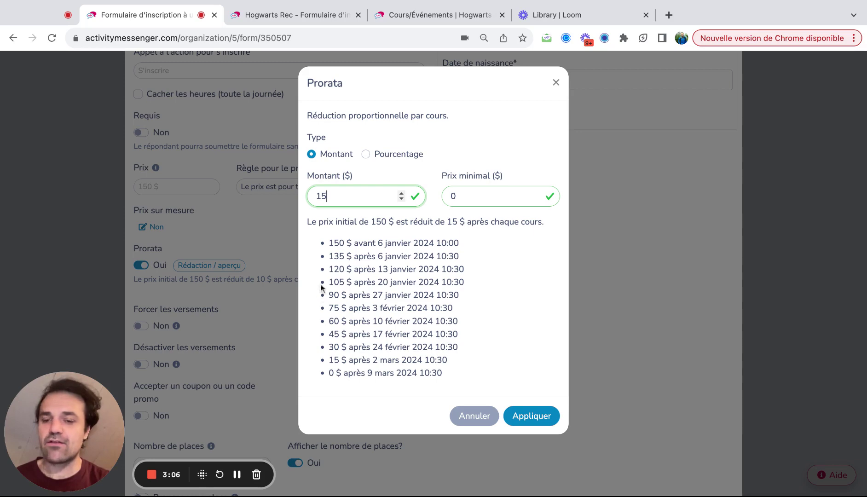
pyautogui.click(556, 82)
# Step: Accept coupons or promo codes on the course block, prefill the multi 20% code MULTI, and check the block preview
pyautogui.scroll(-3, 408, 283)
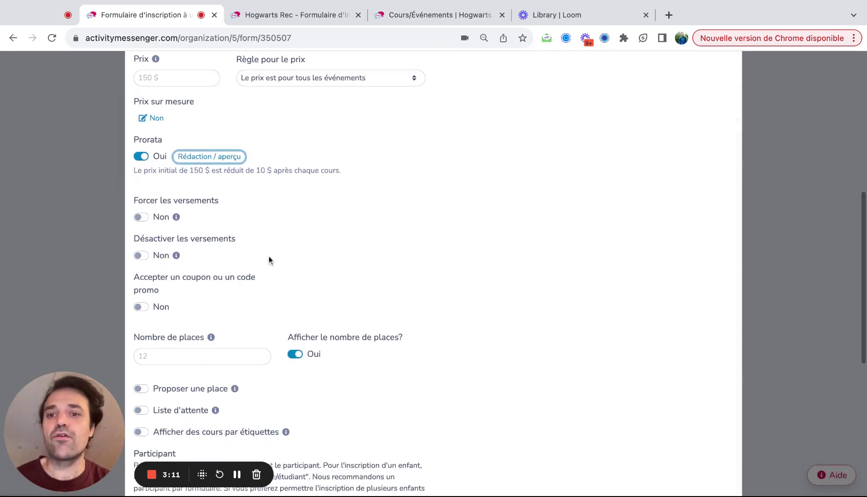
pyautogui.click(141, 306)
pyautogui.click(322, 295)
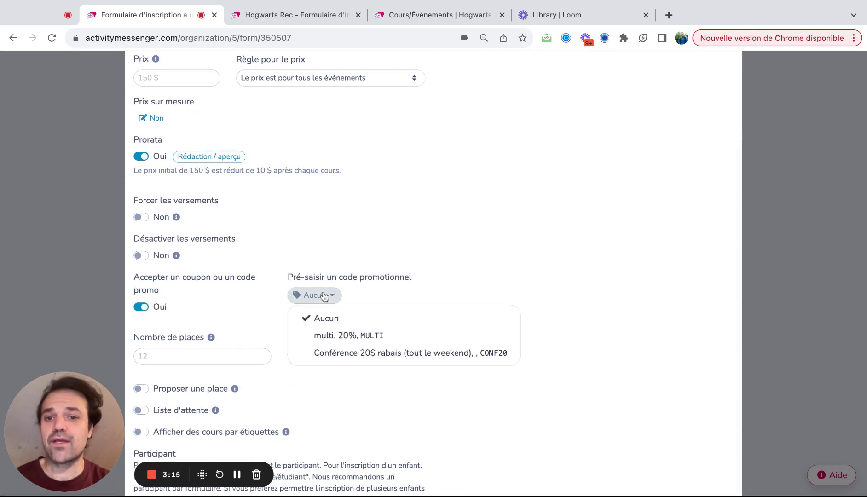
pyautogui.click(348, 335)
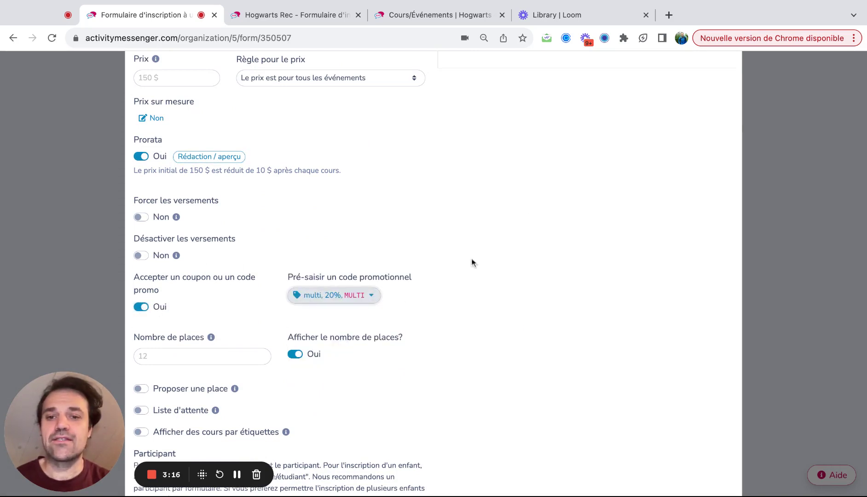
pyautogui.scroll(6, 529, 218)
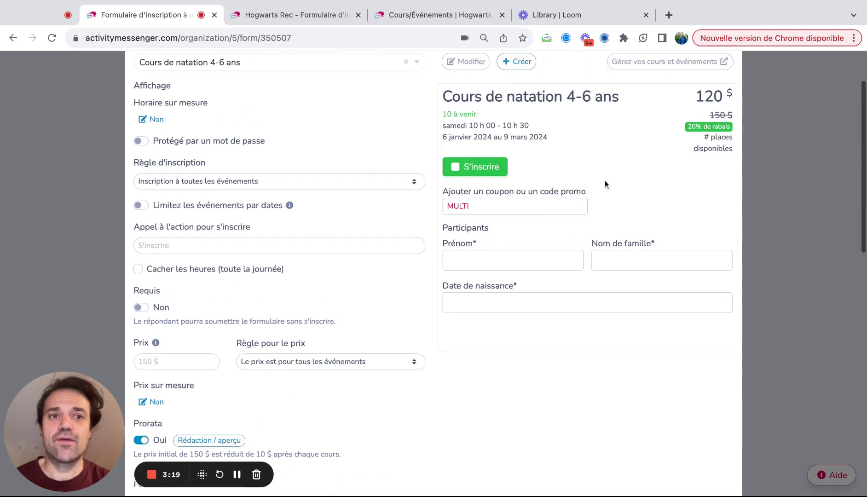
# Step: Enable the waiting list for the duplicated course block, review its participant options, and save the block
pyautogui.scroll(-7, 511, 290)
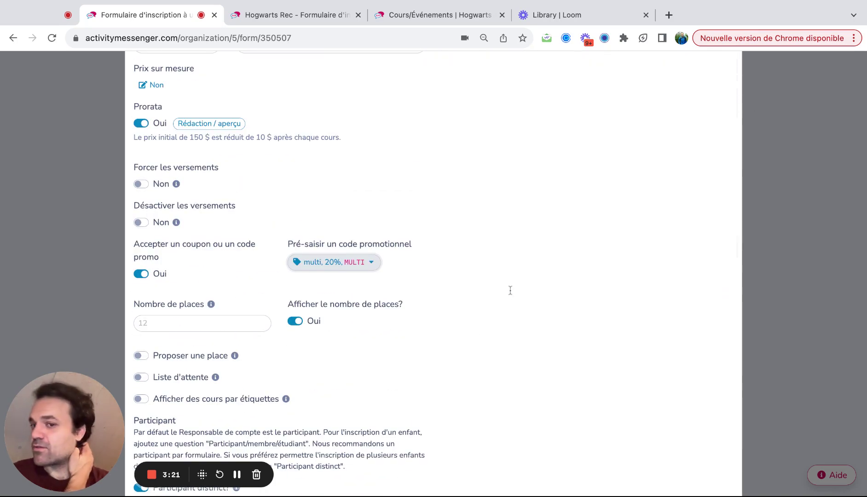
pyautogui.scroll(-3, 510, 289)
pyautogui.click(192, 260)
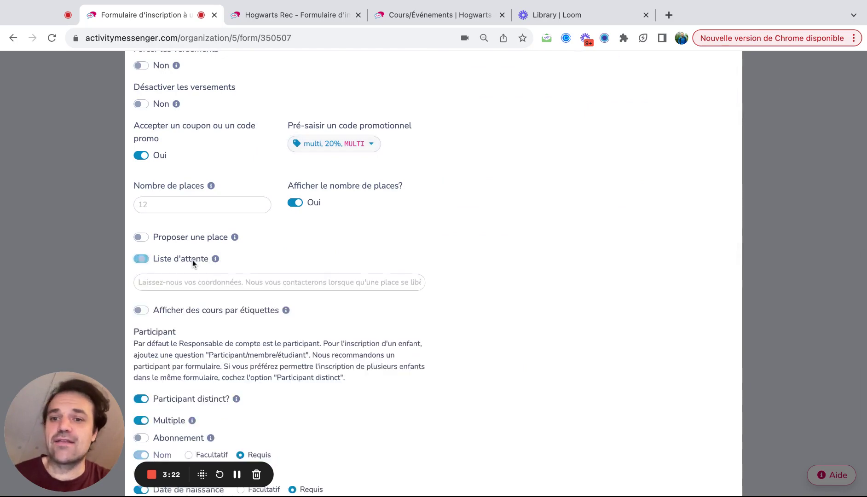
pyautogui.scroll(-2, 195, 290)
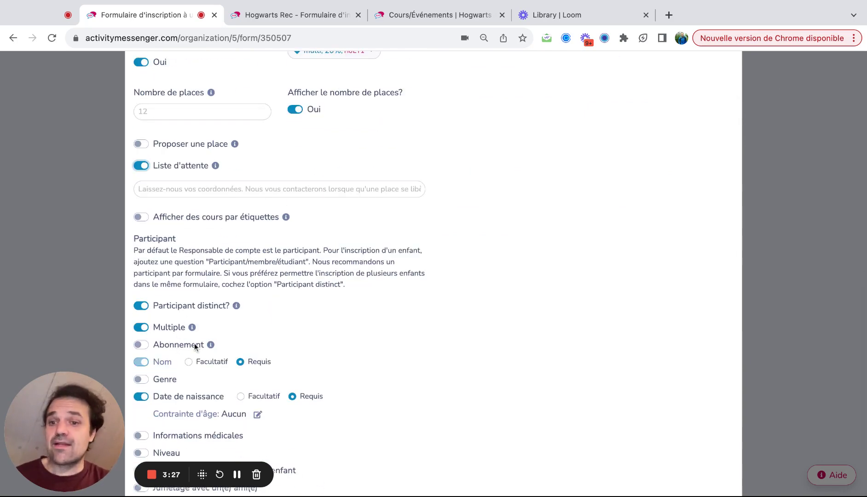
pyautogui.scroll(-2, 194, 346)
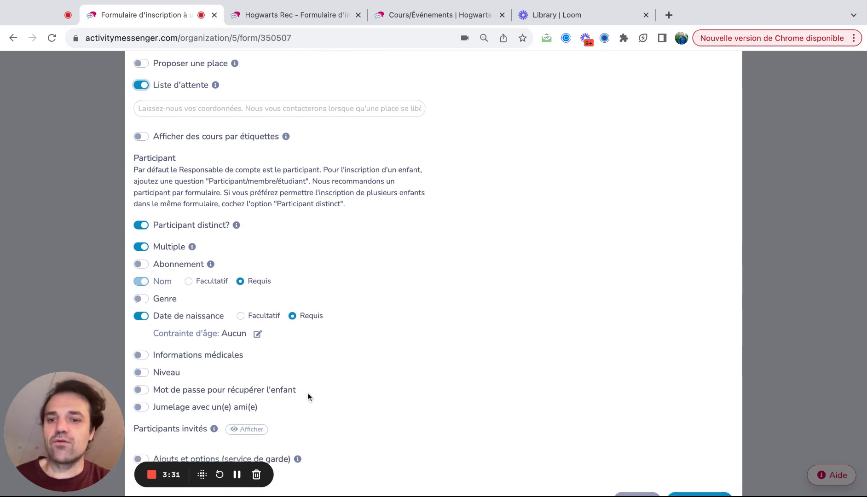
pyautogui.scroll(-2, 310, 396)
pyautogui.click(699, 457)
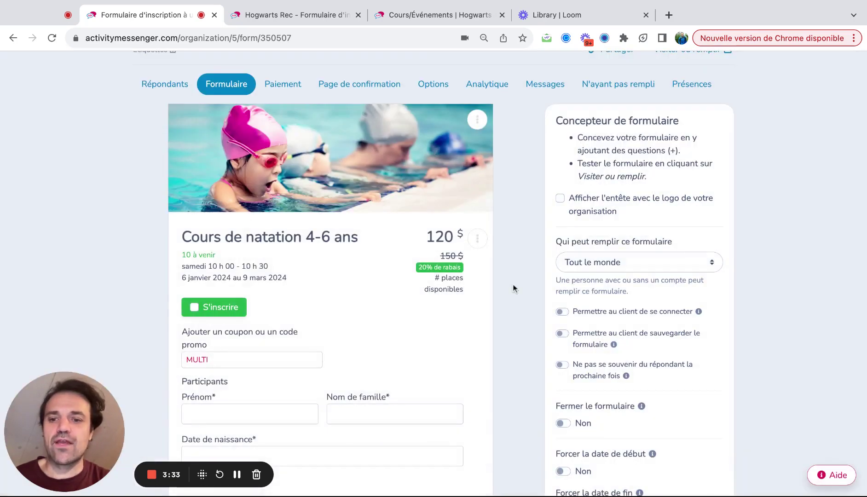
# Step: Review the two Cours de natation 4-6 ans blocks in the form designer
pyautogui.scroll(-3, 513, 286)
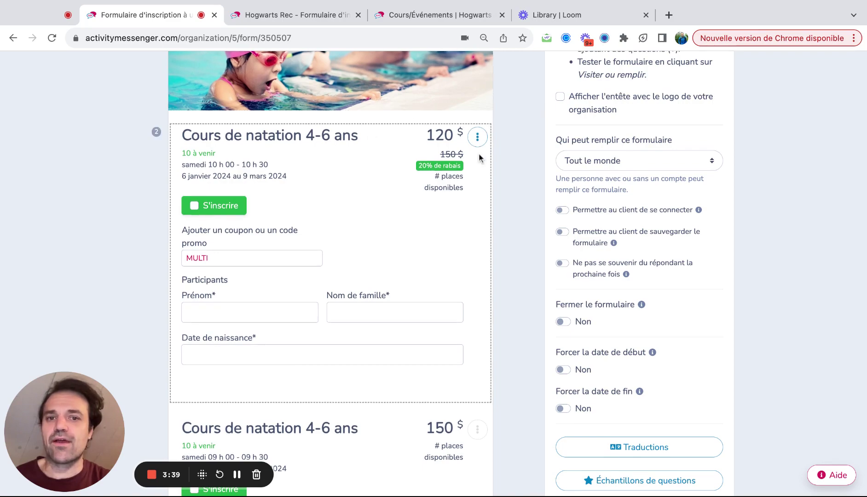
pyautogui.scroll(-4, 452, 237)
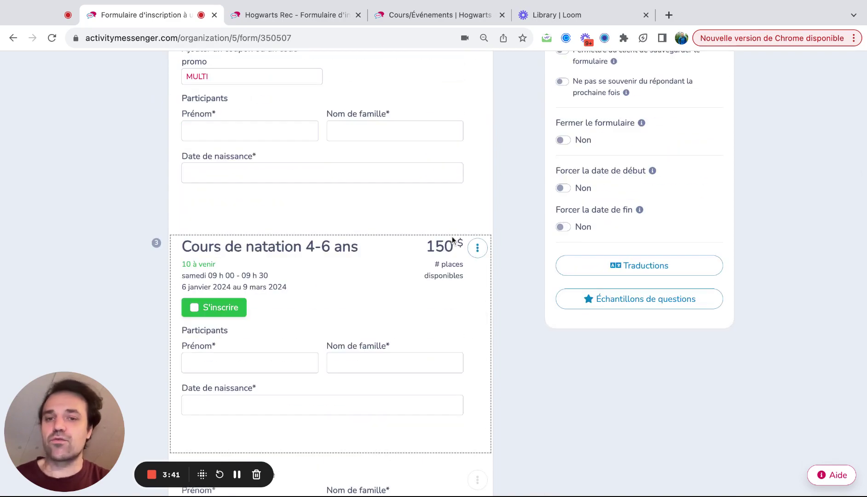
pyautogui.scroll(7, 451, 237)
pyautogui.scroll(3, 452, 236)
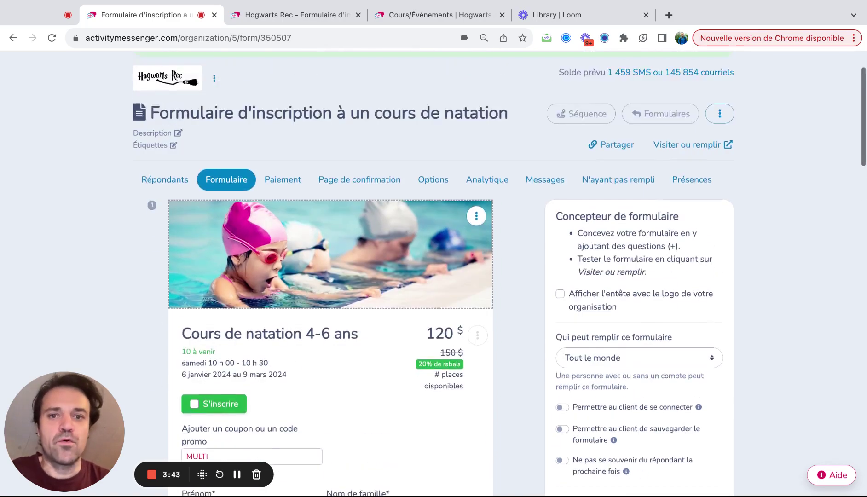